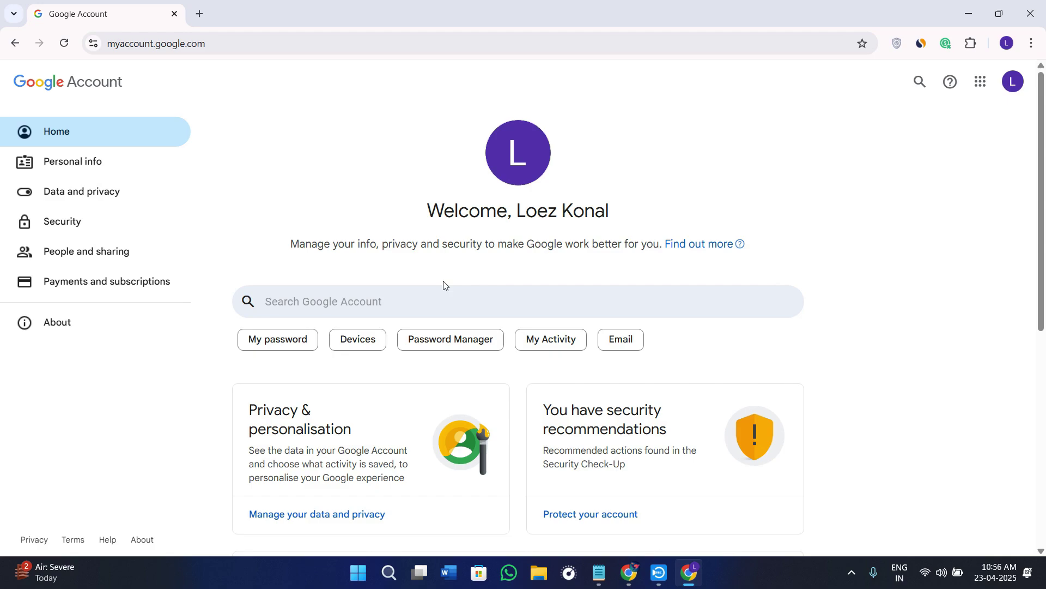
Load myaccount.google.com in a new second tab to show the Google Account home page.
{"action": "scroll", "coordinate": [444, 284], "scroll_direction": "down", "scroll_amount": 2}
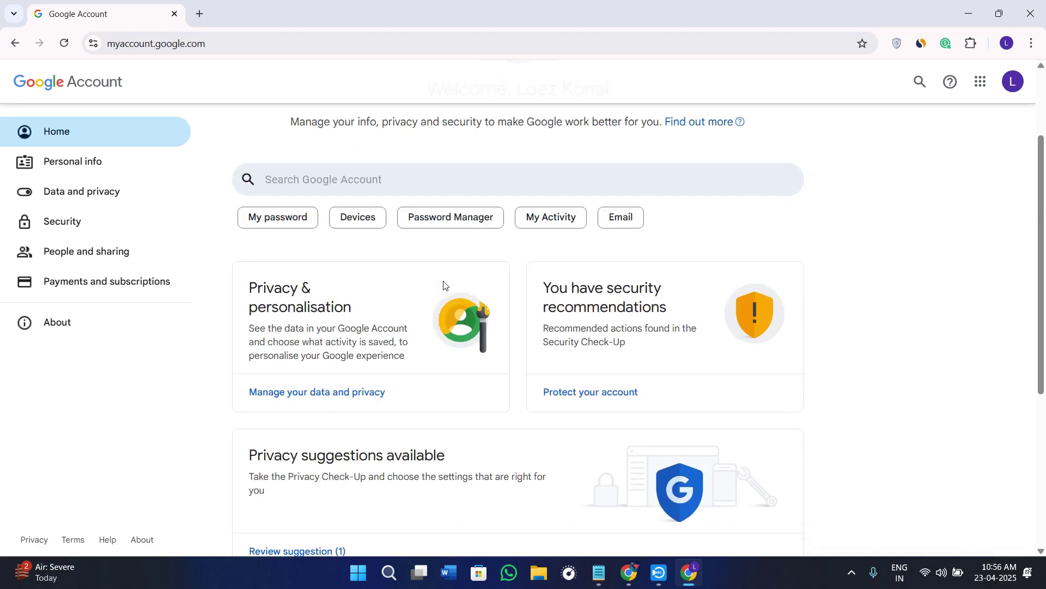
{"action": "scroll", "coordinate": [444, 285], "scroll_direction": "up", "scroll_amount": 2}
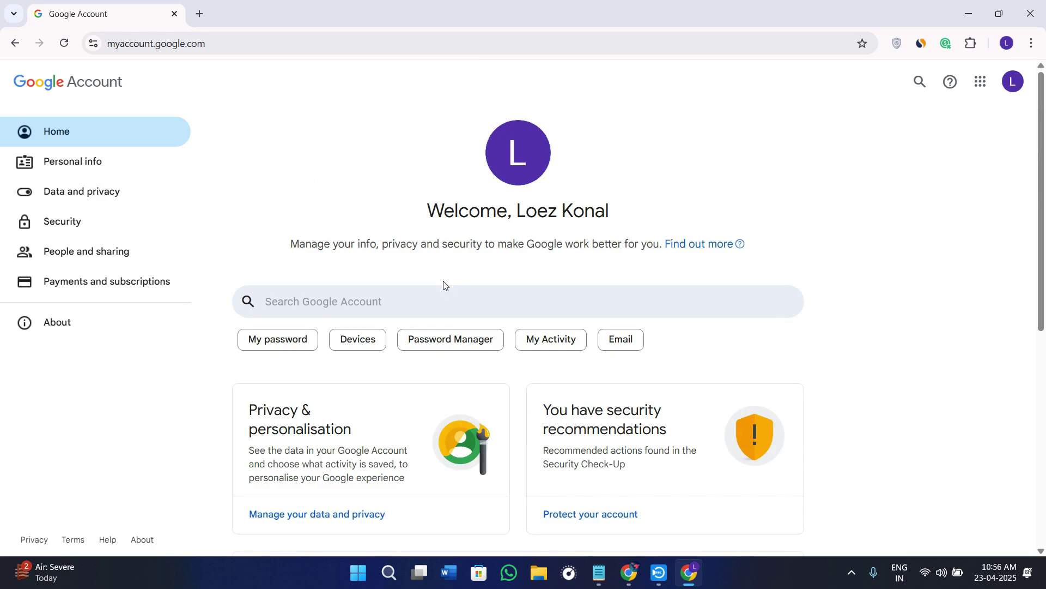
{"action": "scroll", "coordinate": [444, 284], "scroll_direction": "down", "scroll_amount": 2}
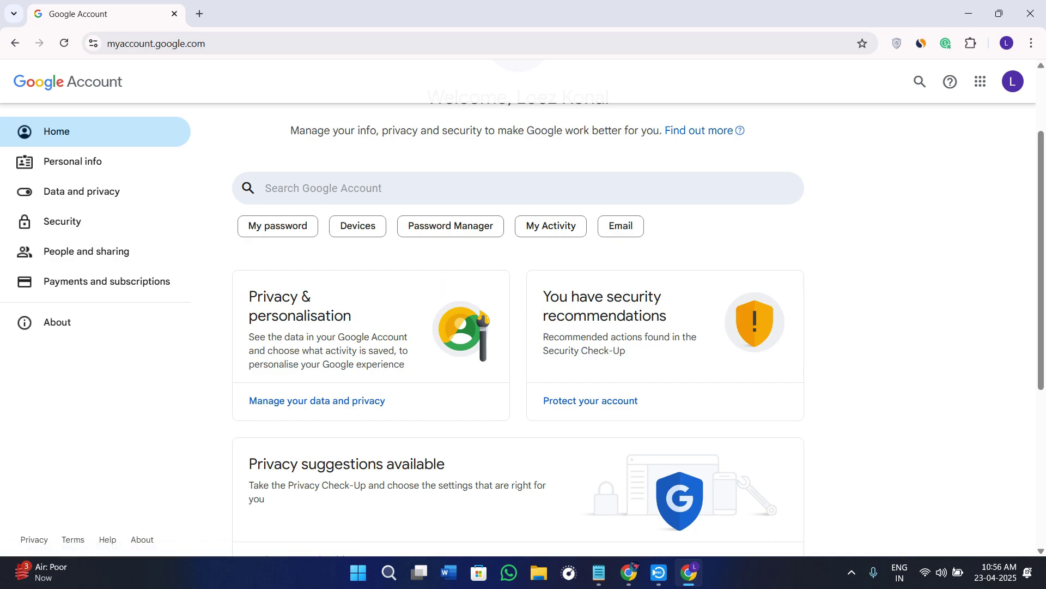
{"action": "scroll", "coordinate": [429, 374], "scroll_direction": "up", "scroll_amount": 2}
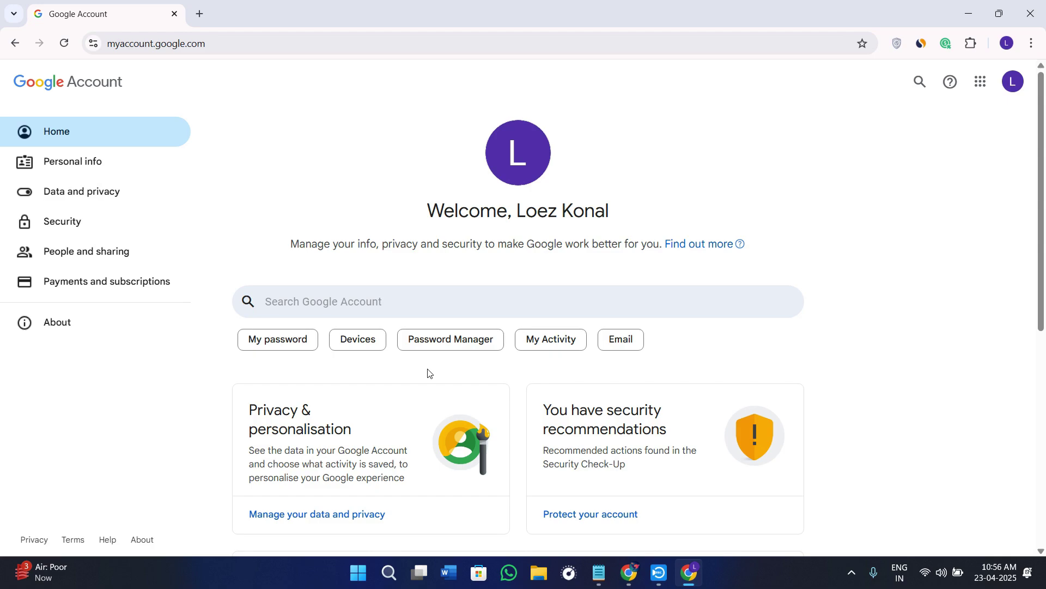
{"action": "scroll", "coordinate": [429, 373], "scroll_direction": "down", "scroll_amount": 2}
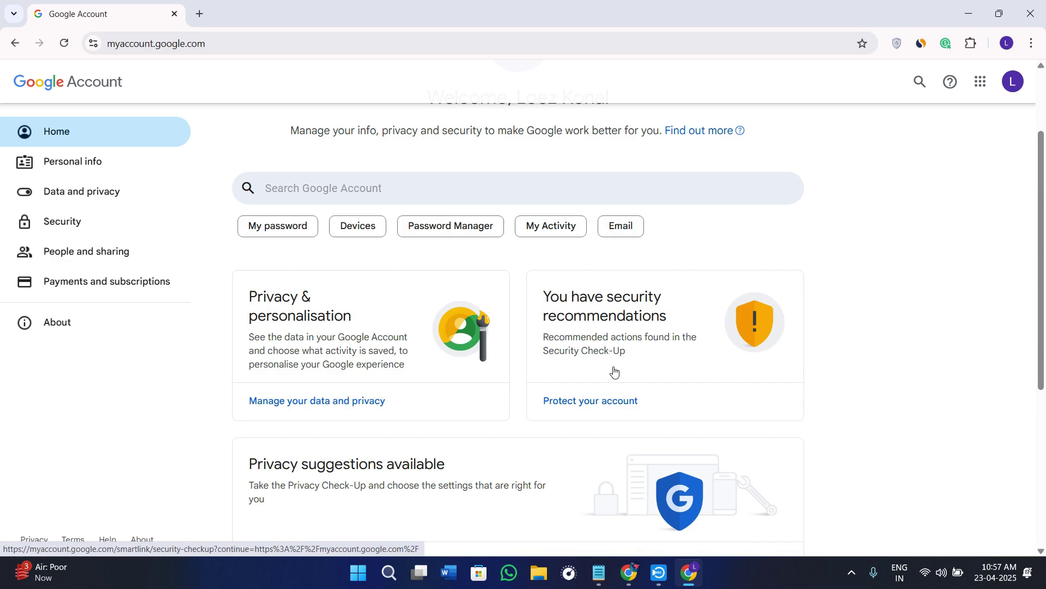
{"action": "scroll", "coordinate": [614, 372], "scroll_direction": "down", "scroll_amount": 2}
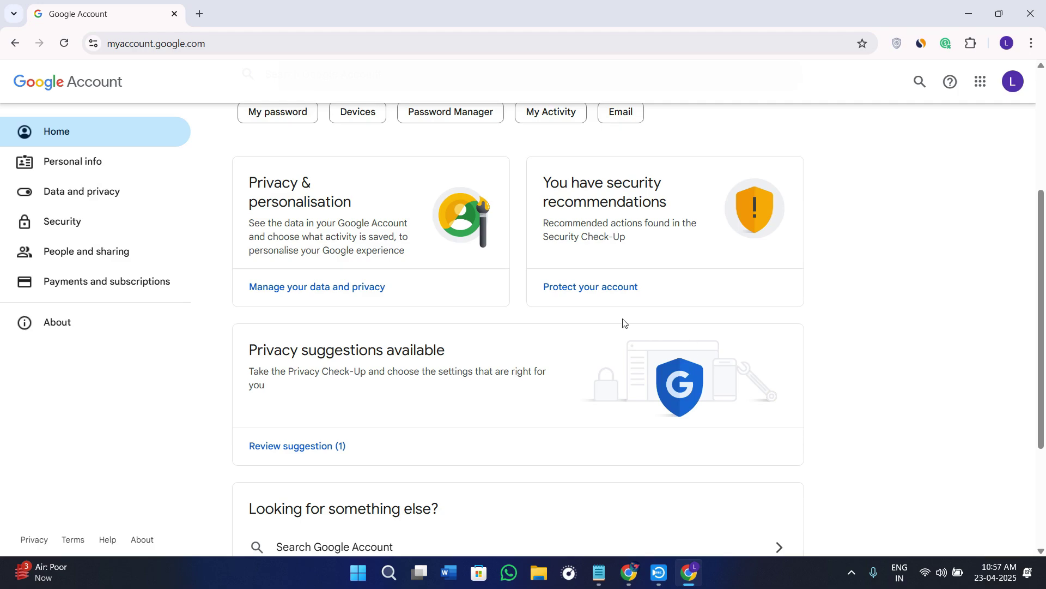
{"action": "left_click", "coordinate": [200, 14]}
{"action": "left_click", "coordinate": [208, 39]}
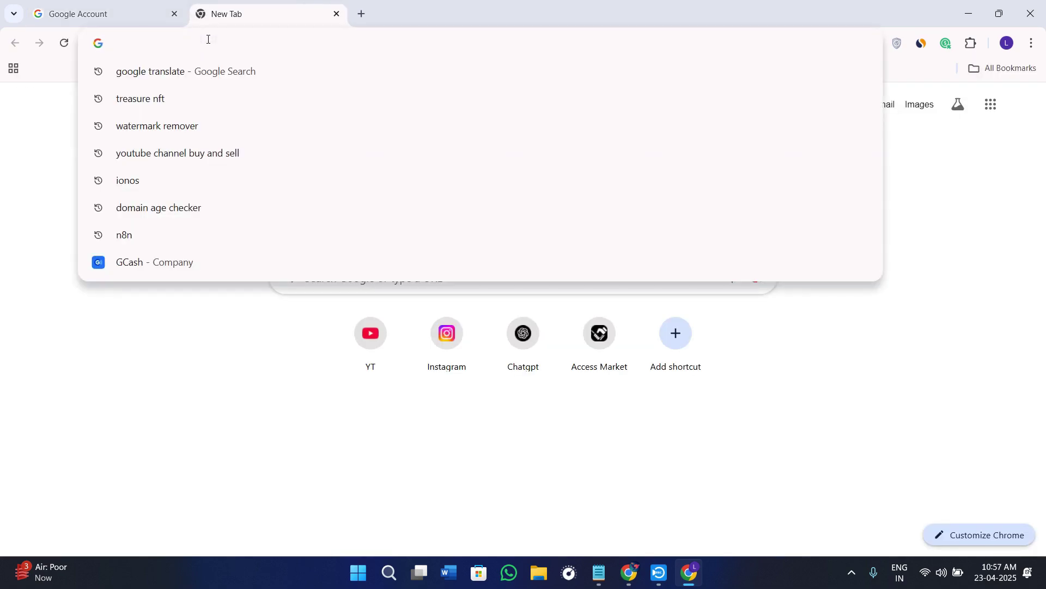
{"action": "key", "text": "Escape"}
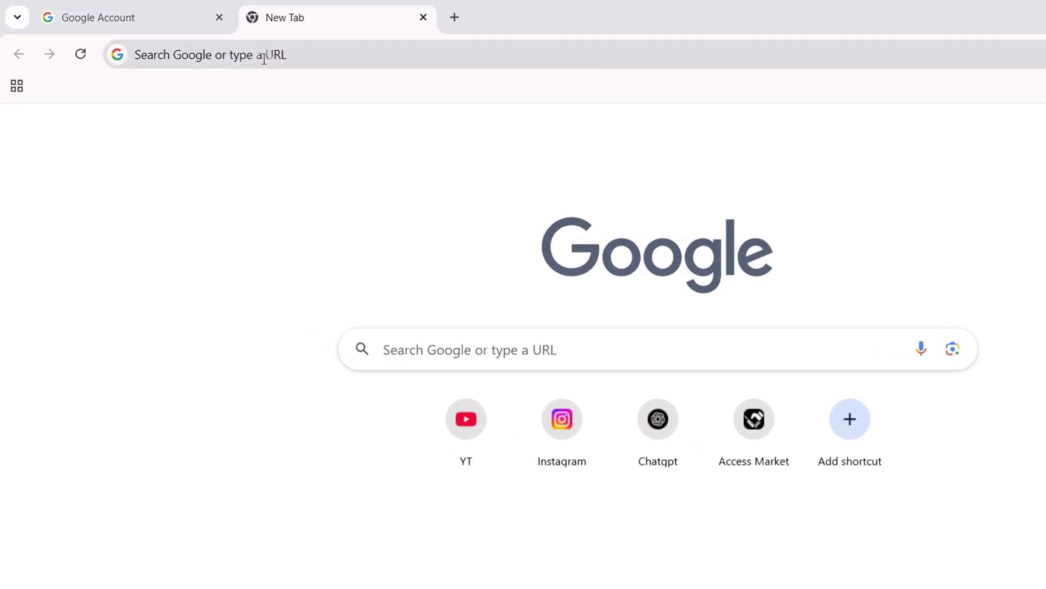
{"action": "left_click", "coordinate": [263, 54]}
{"action": "type", "text": "myaccount.google.com."}
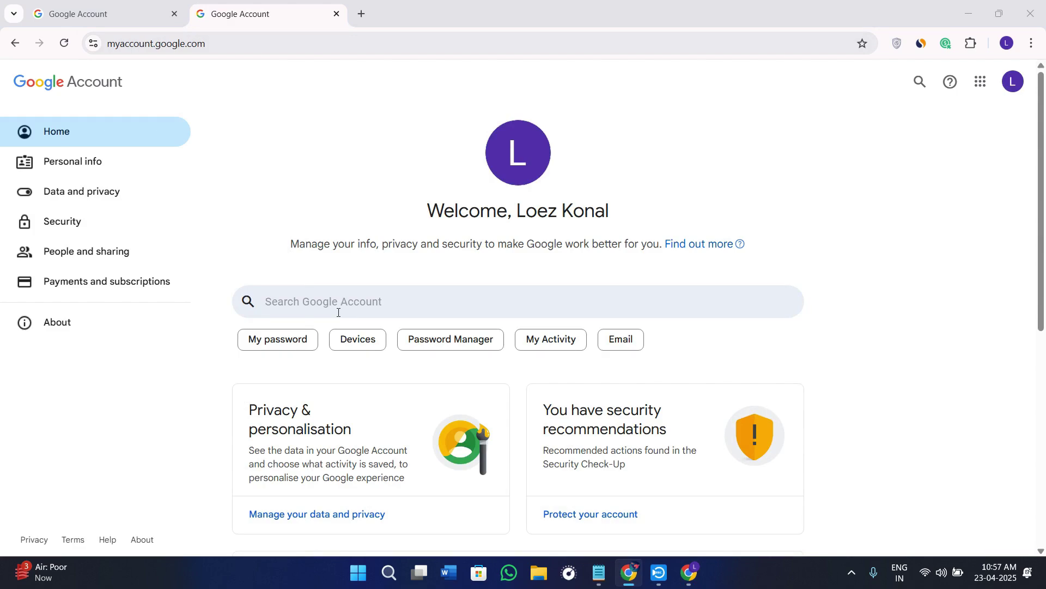
Open Data and privacy and scroll down to its More options section.
{"action": "left_click", "coordinate": [76, 192]}
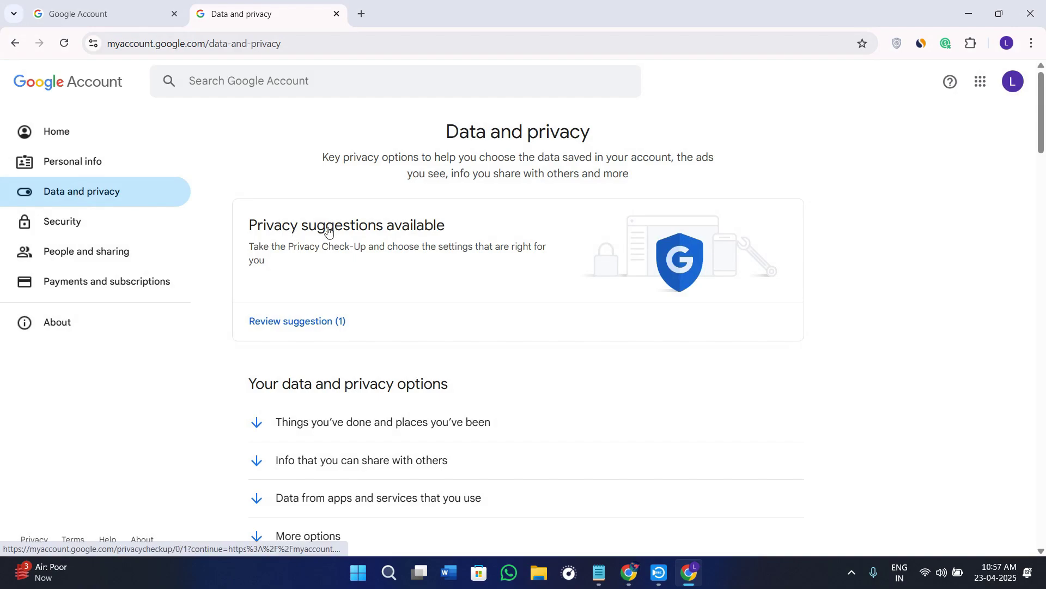
{"action": "left_click_drag", "start_coordinate": [1034, 144], "coordinate": [1042, 526]}
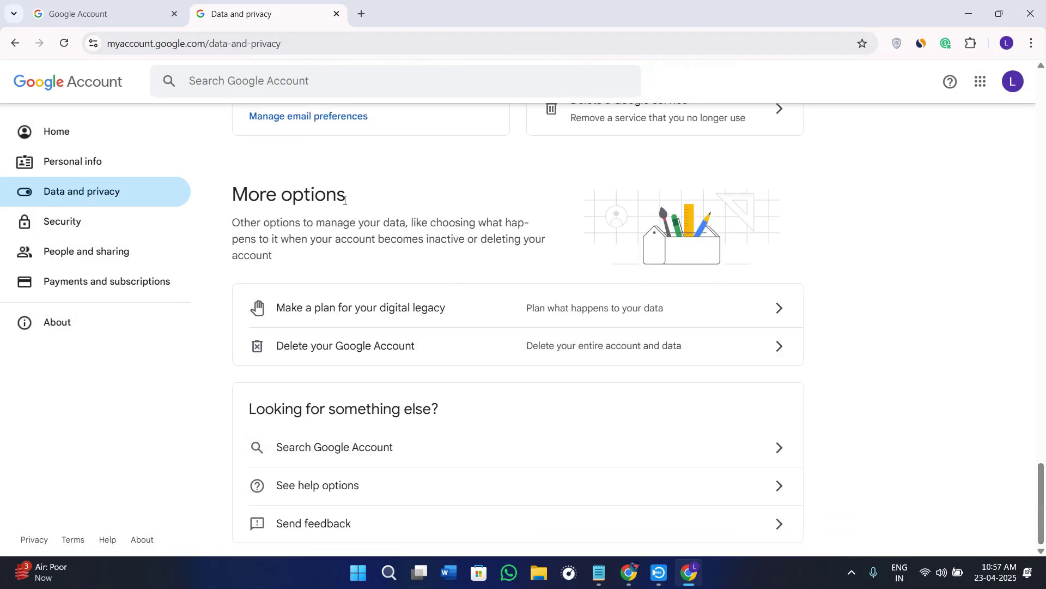
{"action": "left_click_drag", "start_coordinate": [230, 197], "coordinate": [412, 204]}
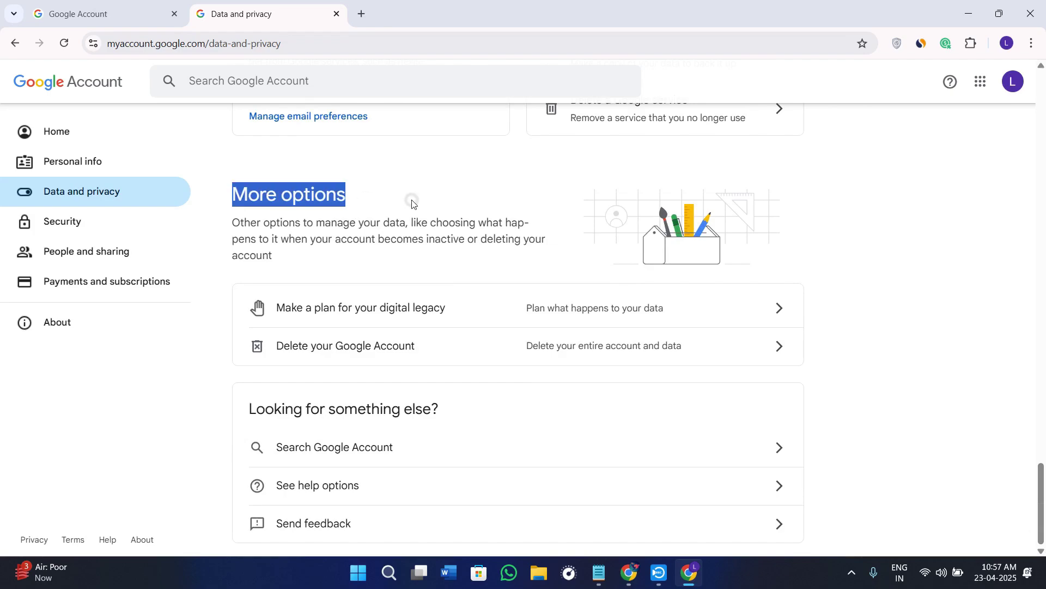
{"action": "left_click", "coordinate": [414, 204]}
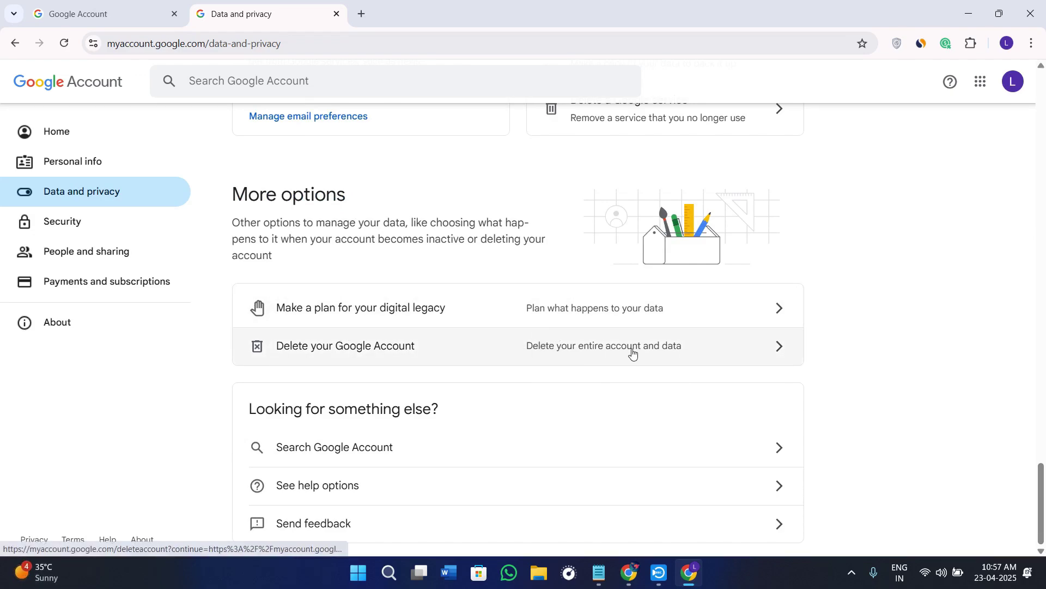
{"action": "scroll", "coordinate": [720, 353], "scroll_direction": "up", "scroll_amount": 2}
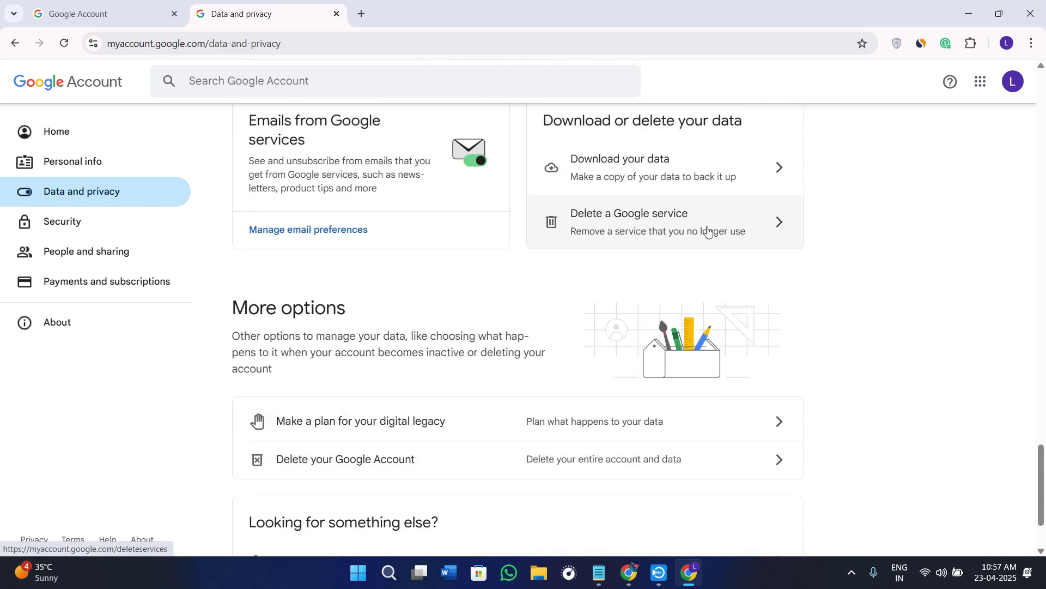
{"action": "scroll", "coordinate": [784, 313], "scroll_direction": "down", "scroll_amount": 2}
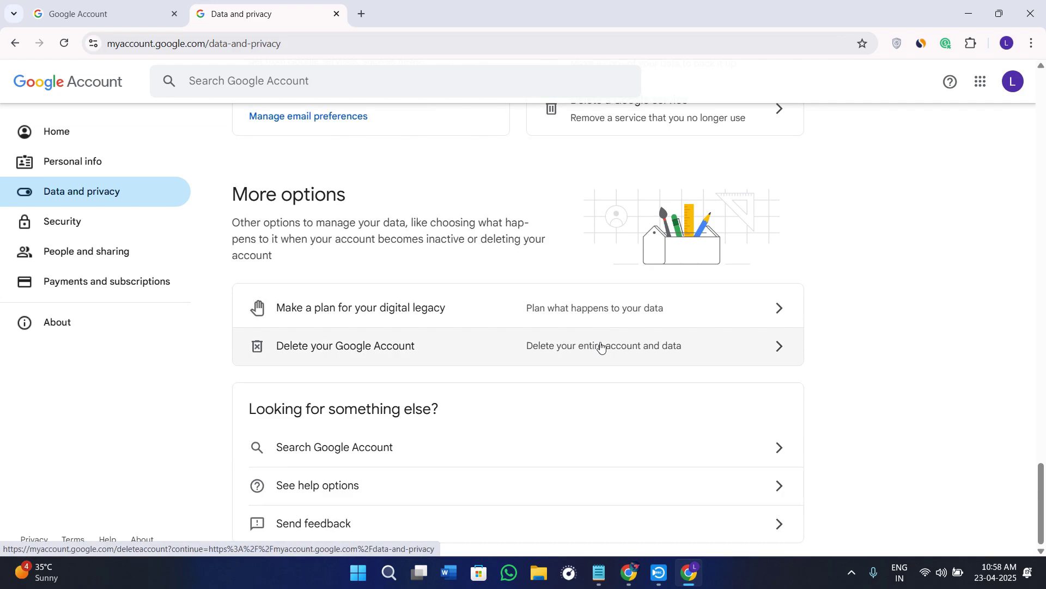
{"action": "scroll", "coordinate": [602, 347], "scroll_direction": "up", "scroll_amount": 2}
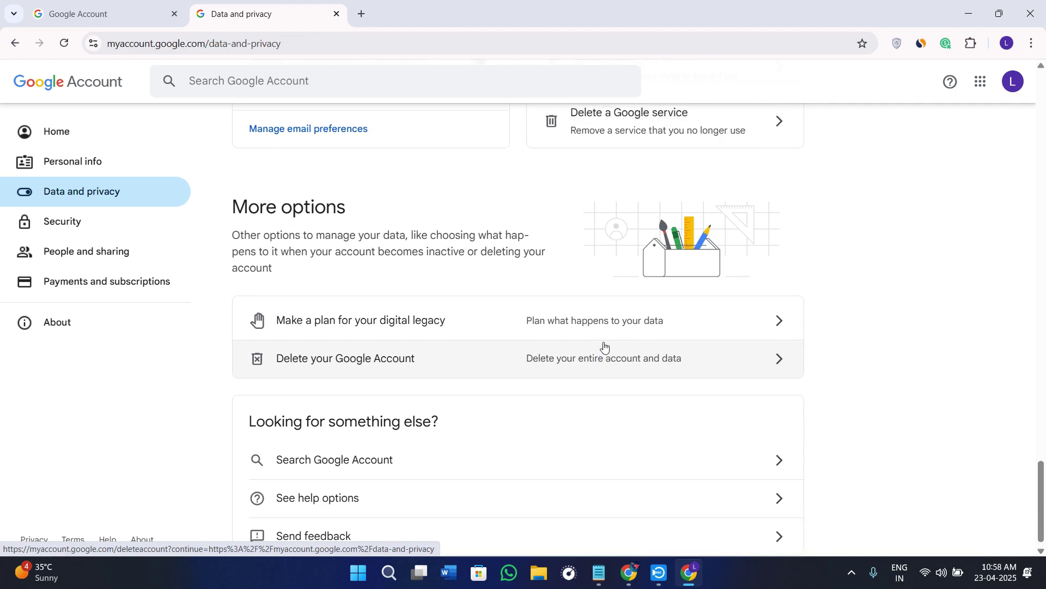
{"action": "scroll", "coordinate": [609, 339], "scroll_direction": "down", "scroll_amount": 2}
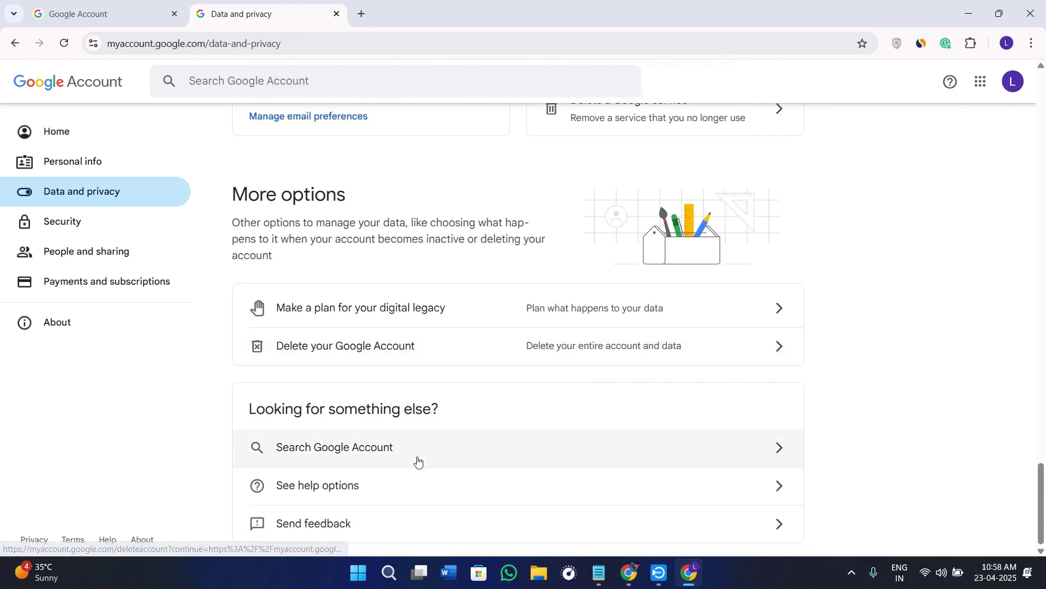
{"action": "scroll", "coordinate": [810, 342], "scroll_direction": "up", "scroll_amount": 2}
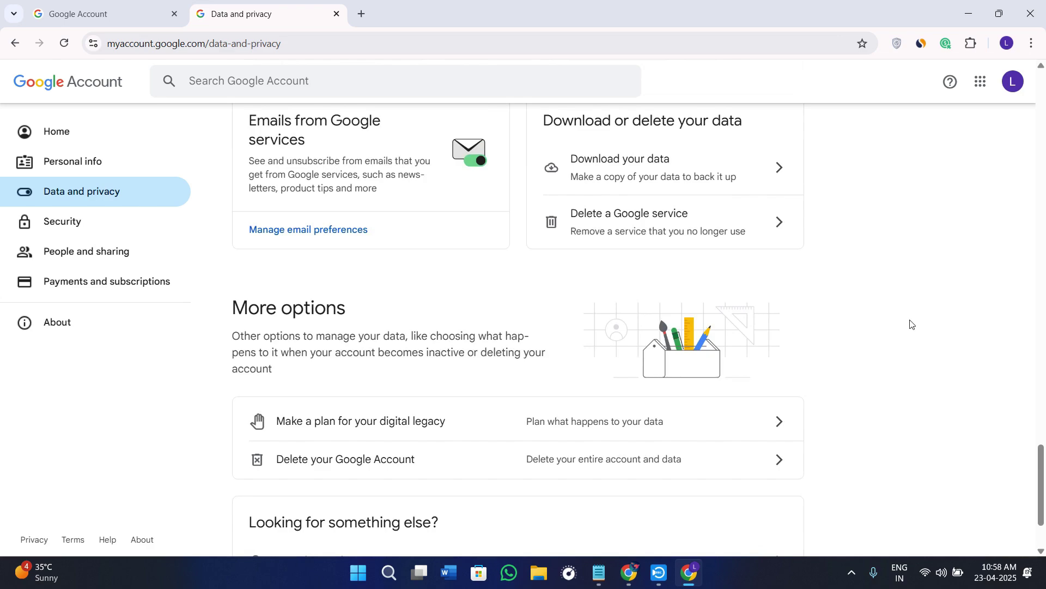
Search the page for 'sync' with find-in-page, then clear the search text.
{"action": "key", "text": "ctrl+f"}
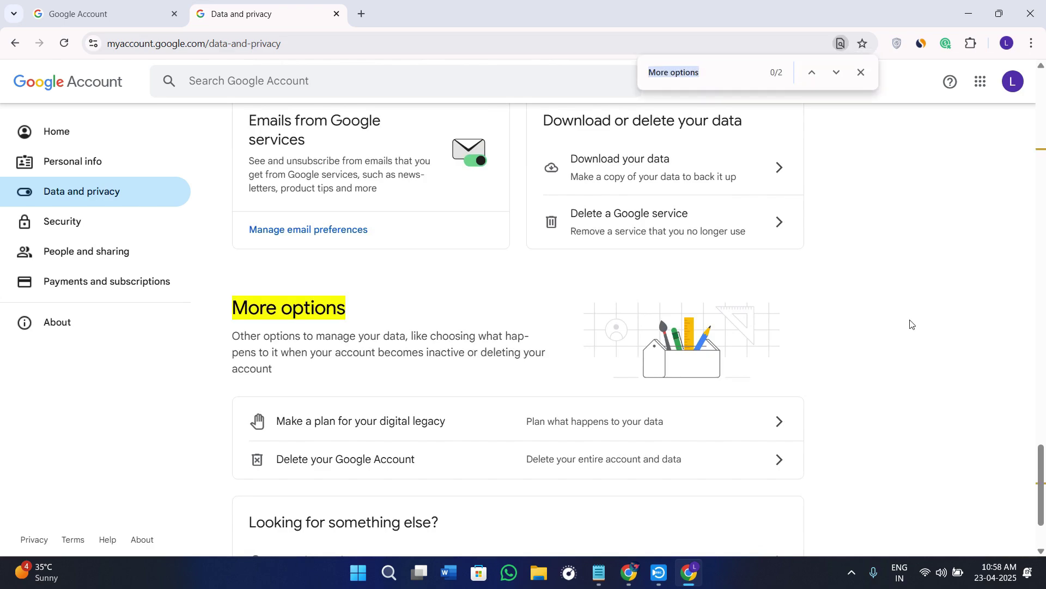
{"action": "type", "text": "sync"}
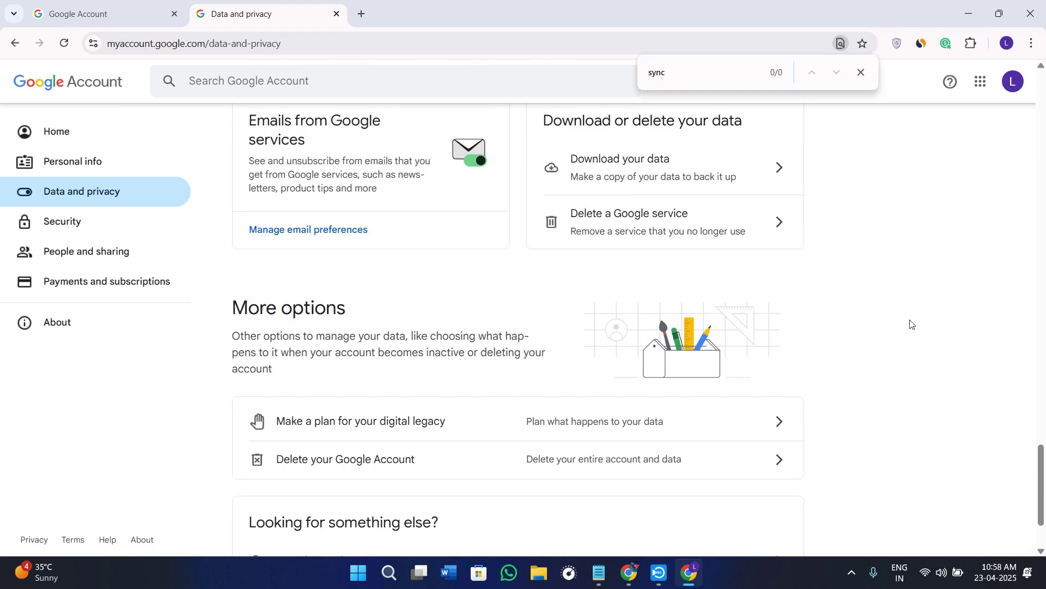
{"action": "key", "text": "BackSpace"}
{"action": "key", "text": "BackSpace"}
{"action": "key", "text": "BackSpace"}
{"action": "key", "text": "BackSpace"}
View the Security page: recommendations, no activity in 28 days, 2-Step Verification off.
{"action": "left_click", "coordinate": [63, 220]}
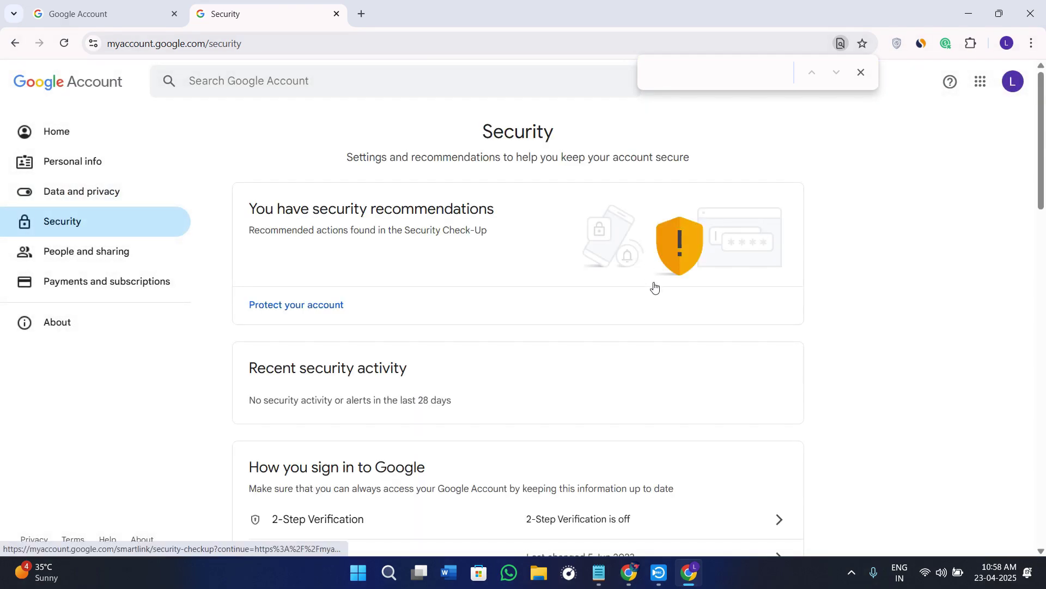
{"action": "scroll", "coordinate": [652, 287], "scroll_direction": "down", "scroll_amount": 2}
{"action": "scroll", "coordinate": [655, 287], "scroll_direction": "up", "scroll_amount": 2}
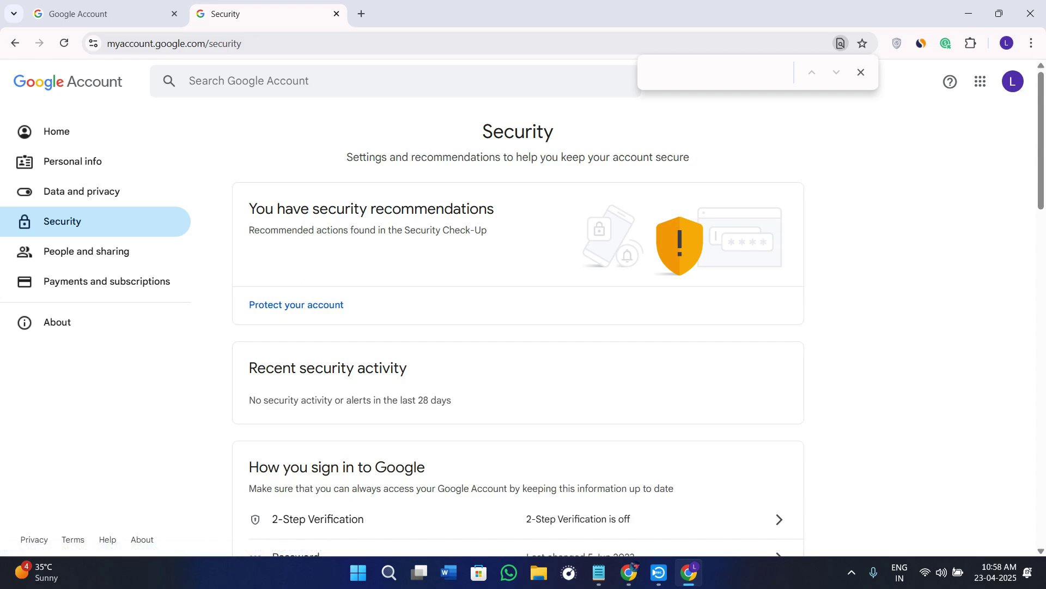
{"action": "key", "text": "alt+Tab"}
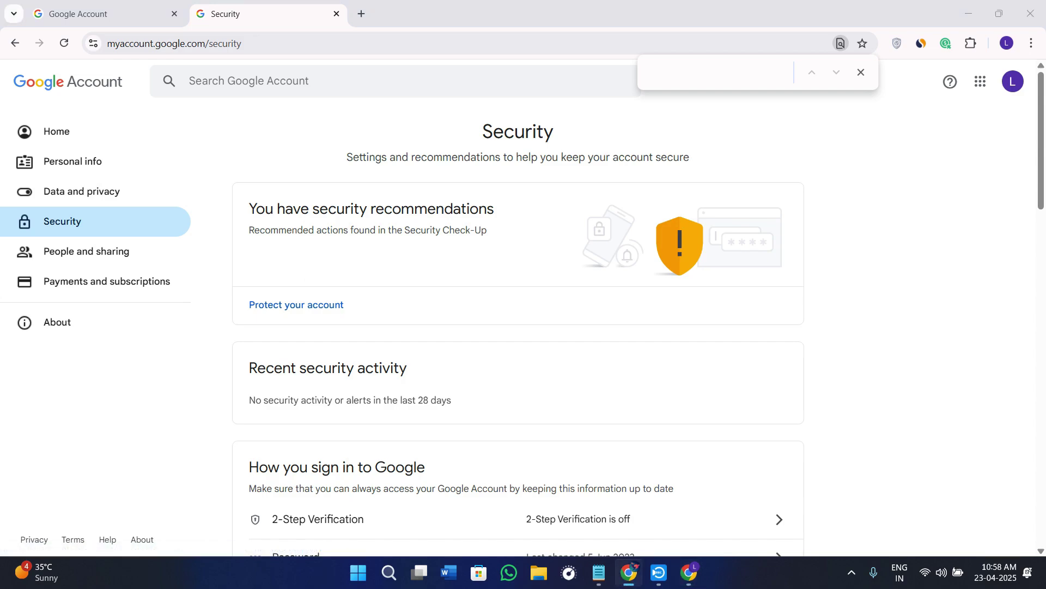
Load chrome://settings/syncSetup in a third tab to show Sync and Google services settings.
{"action": "left_click", "coordinate": [361, 14]}
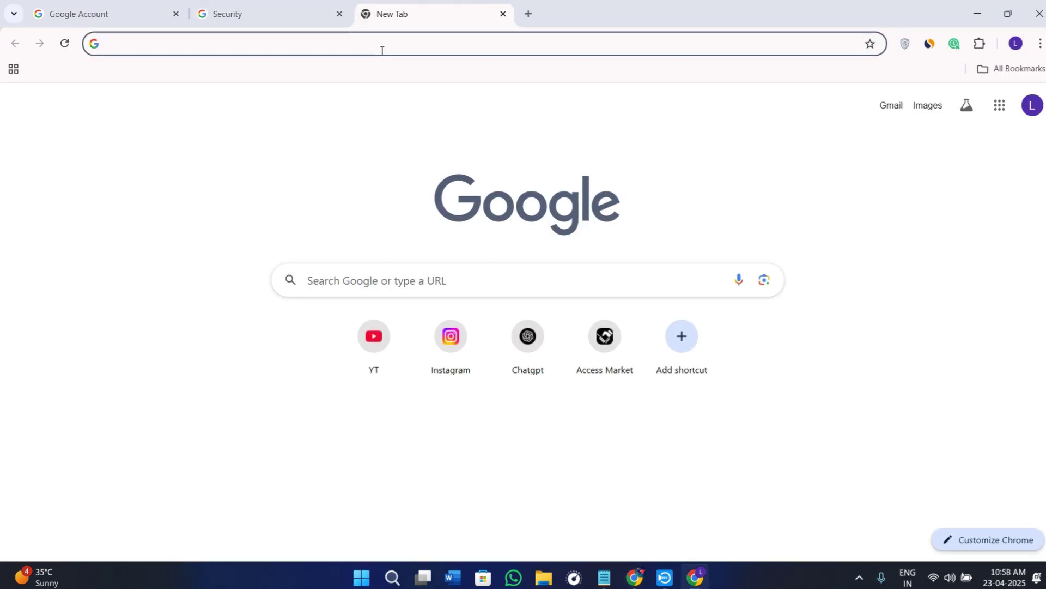
{"action": "type", "text": "chrome://settings/syncSetup"}
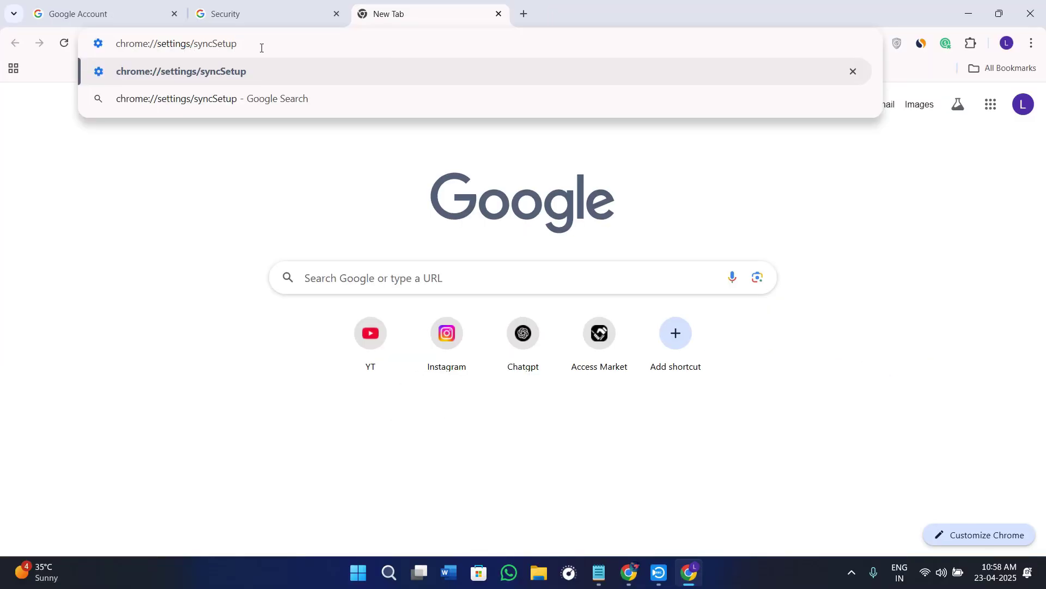
{"action": "key", "text": "Return"}
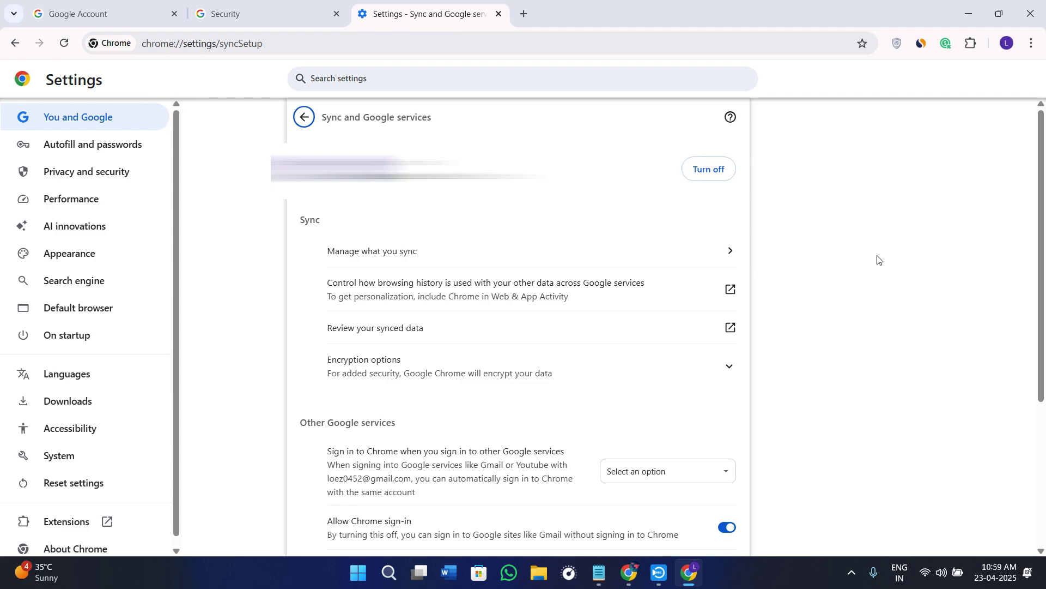
{"action": "key", "text": "ctrl+f"}
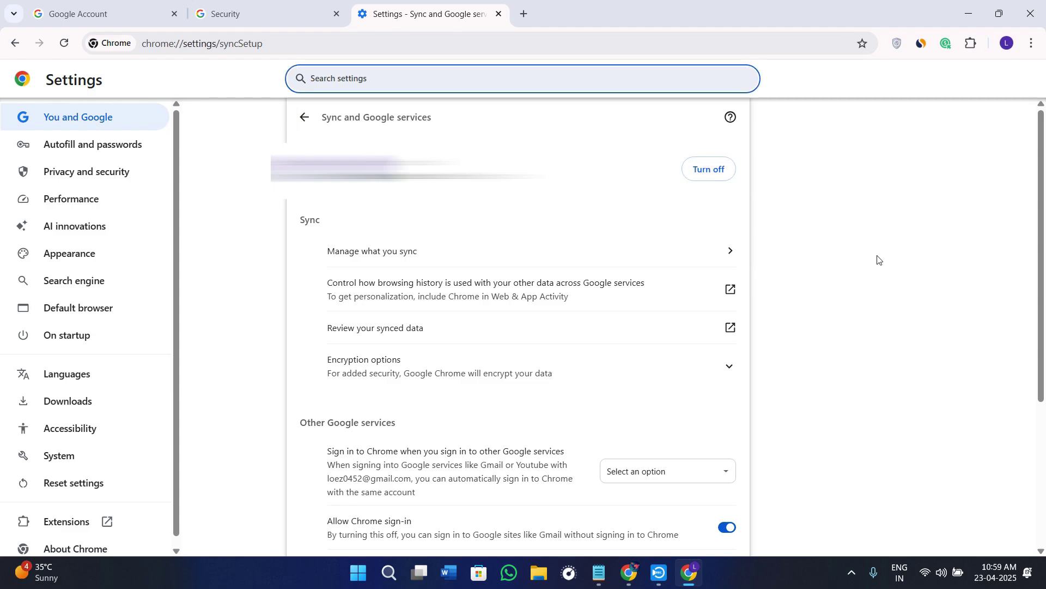
Search settings for 'reset' and choose Restore settings to their original defaults.
{"action": "type", "text": "reset"}
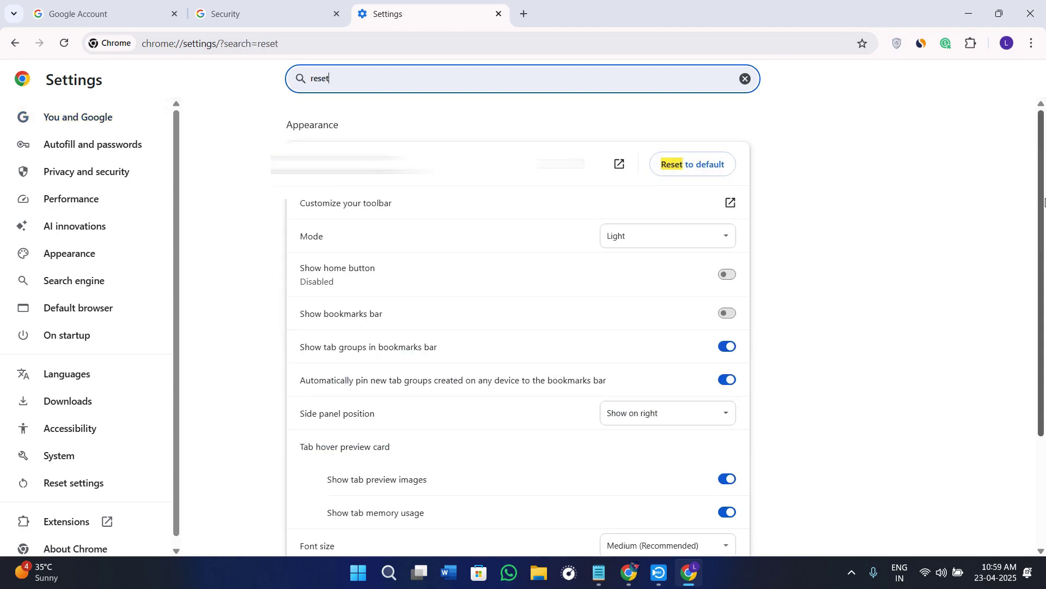
{"action": "scroll", "coordinate": [1044, 203], "scroll_direction": "down", "scroll_amount": 3}
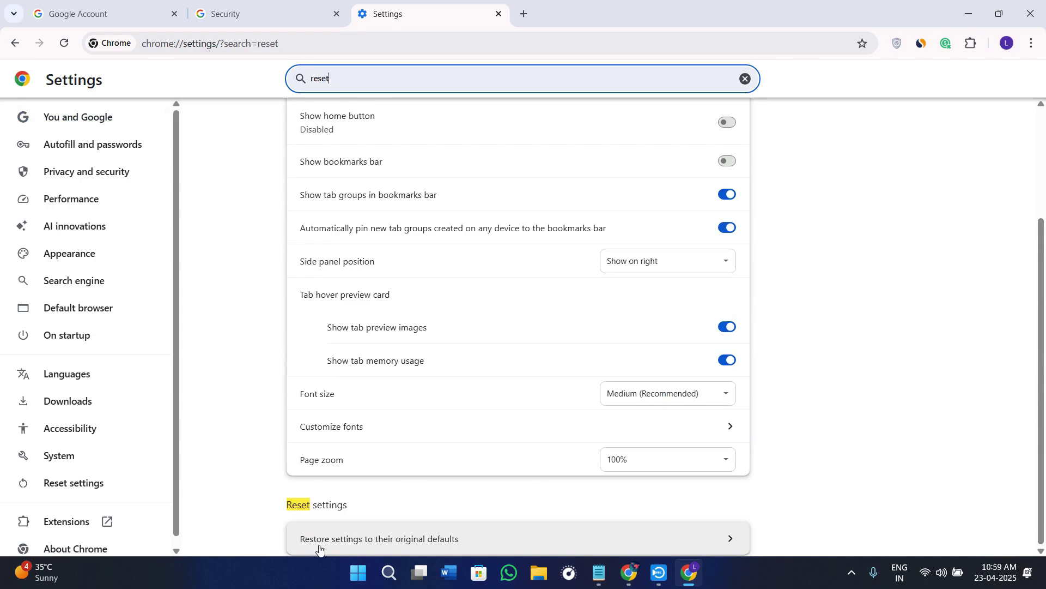
{"action": "left_click", "coordinate": [682, 543]}
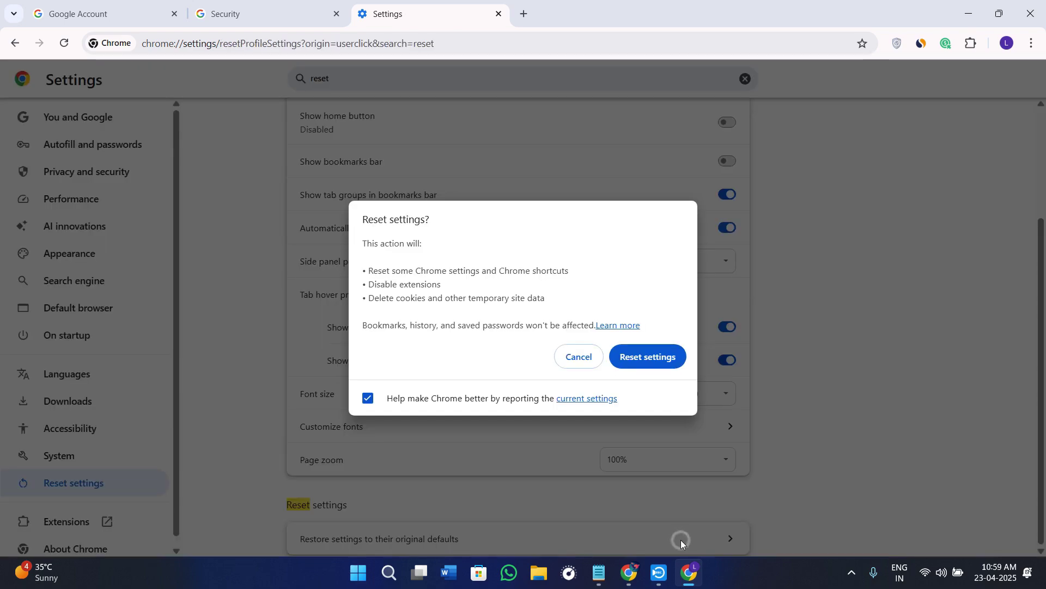